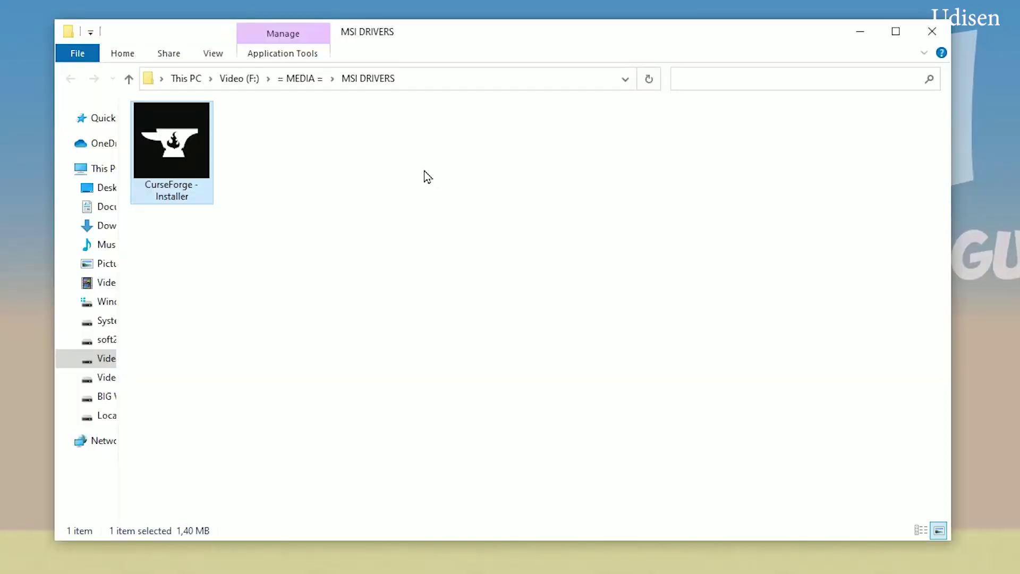
- Run the CurseForge - Installer file from the MSI DRIVERS folder
double_click(175, 136)
- Install CurseForge and Overwolf in English to E:\Overwolf with desktop shortcuts, skipping Outplayed
double_click(187, 143)
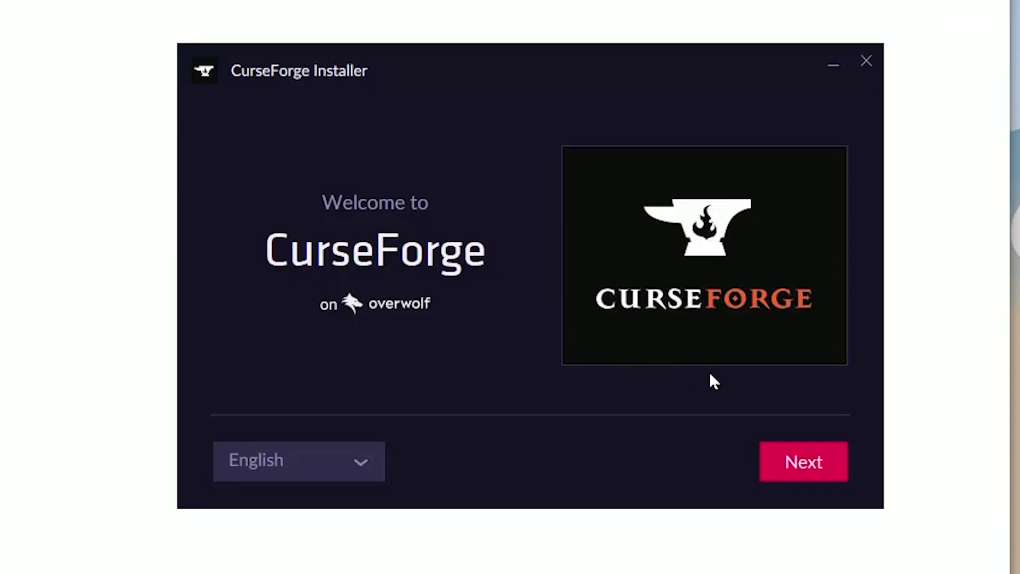
click(311, 460)
click(313, 458)
click(808, 458)
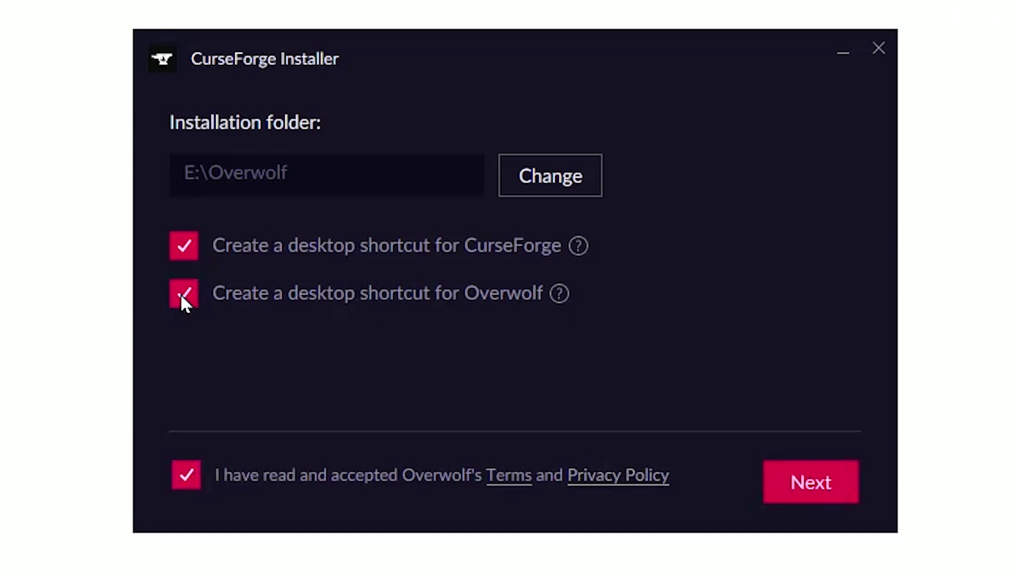
click(810, 486)
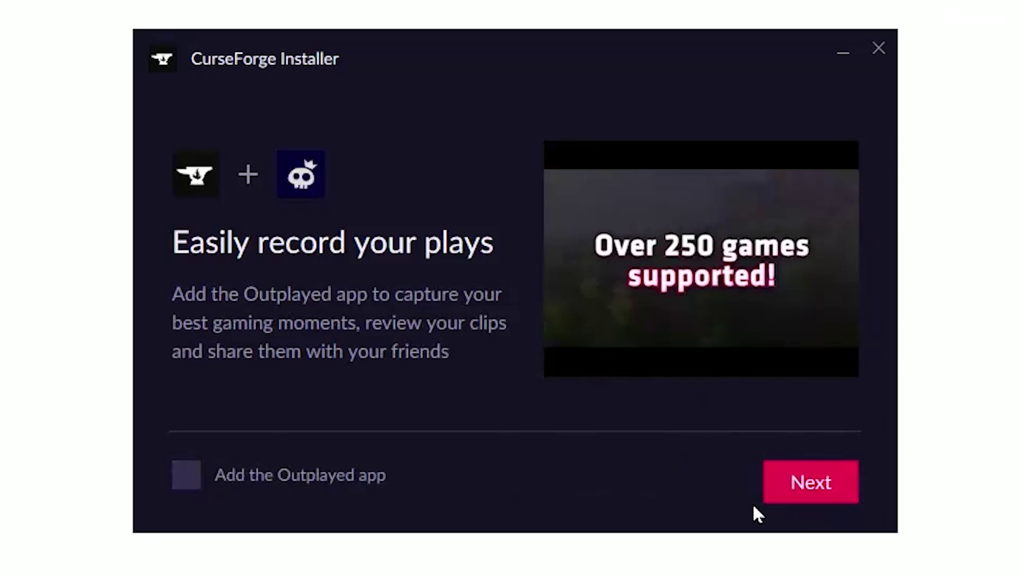
click(811, 489)
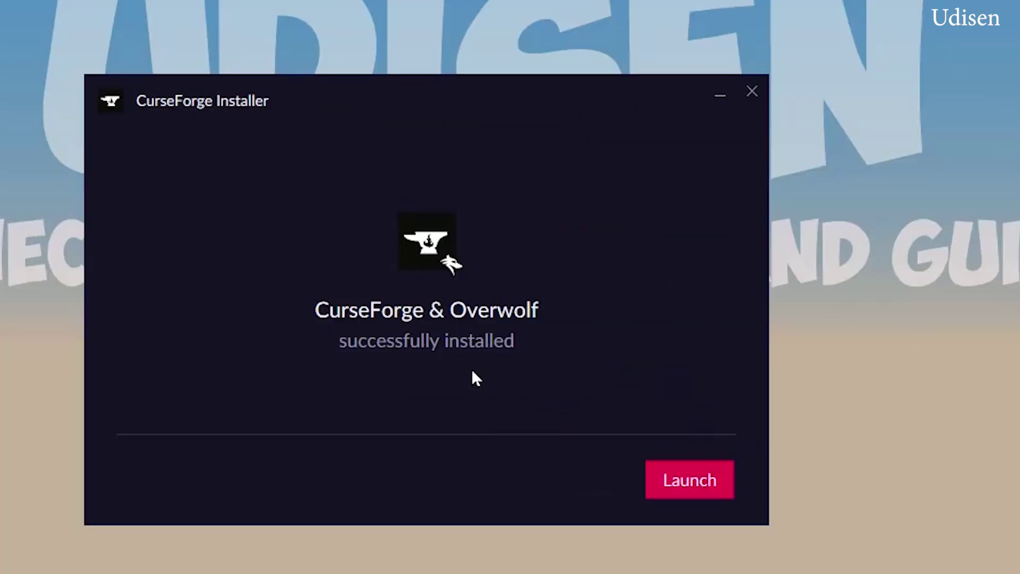
- Launch CurseForge and get through its welcome introduction to the Choose a Game list
click(705, 477)
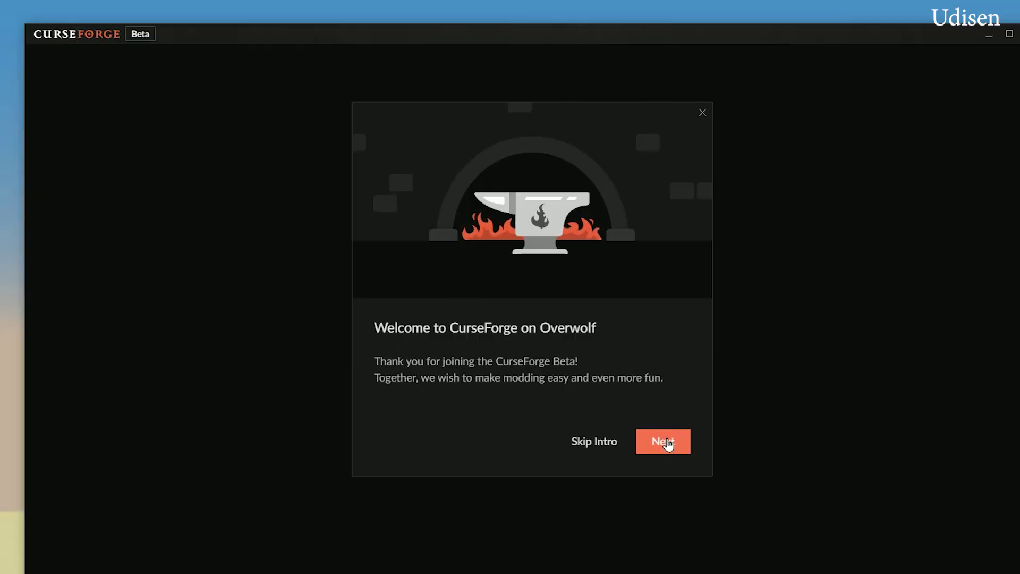
click(669, 439)
click(666, 447)
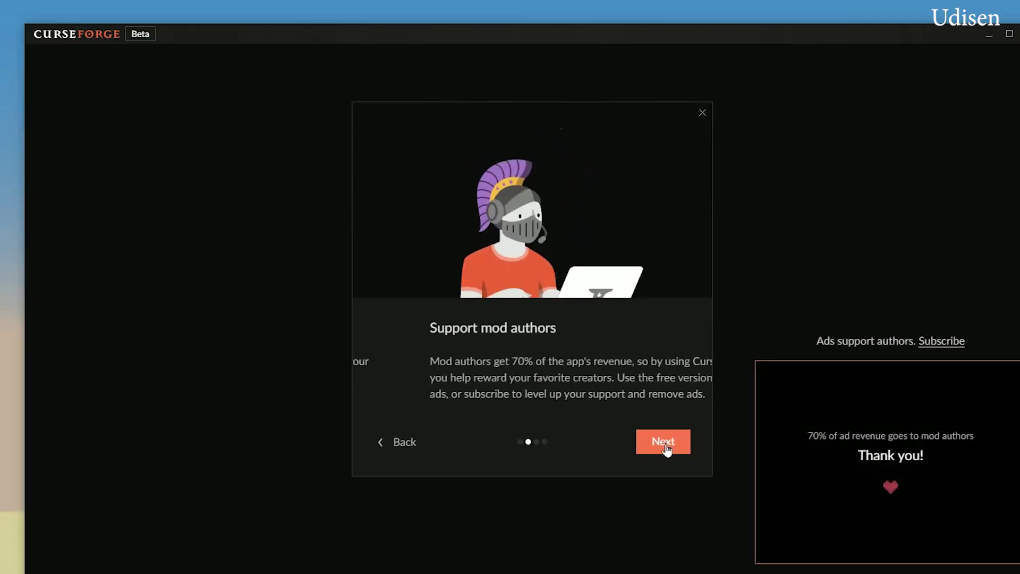
click(666, 446)
click(666, 446)
click(666, 448)
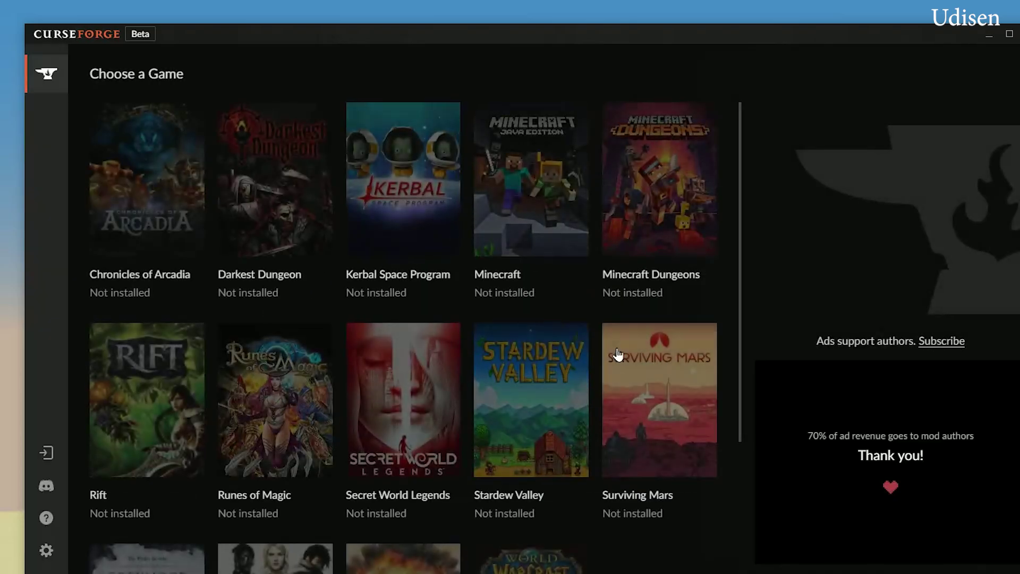
- Choose Minecraft and set its Advanced modding folder to E:\CurseForge
click(527, 162)
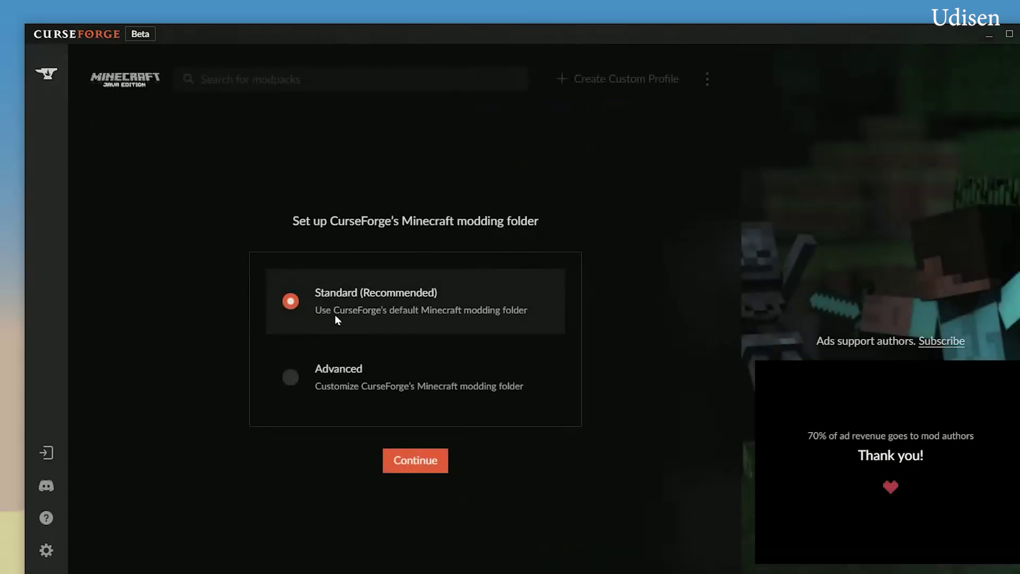
click(316, 374)
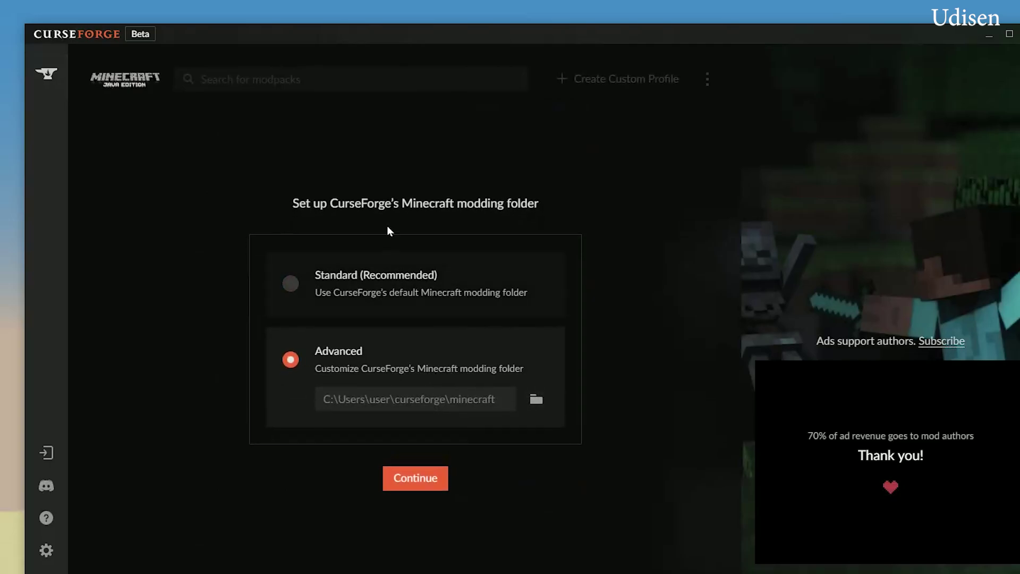
click(320, 303)
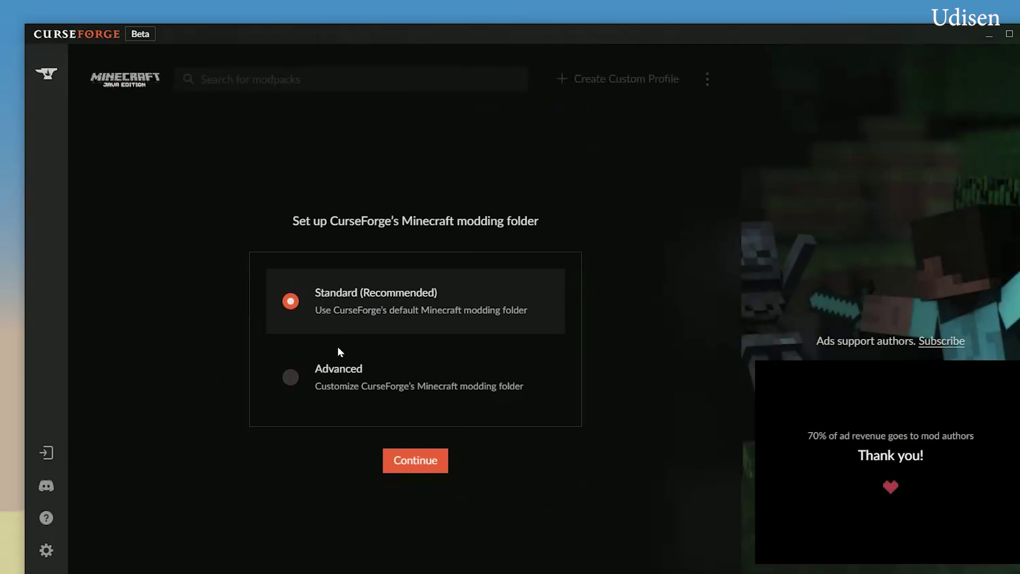
click(330, 374)
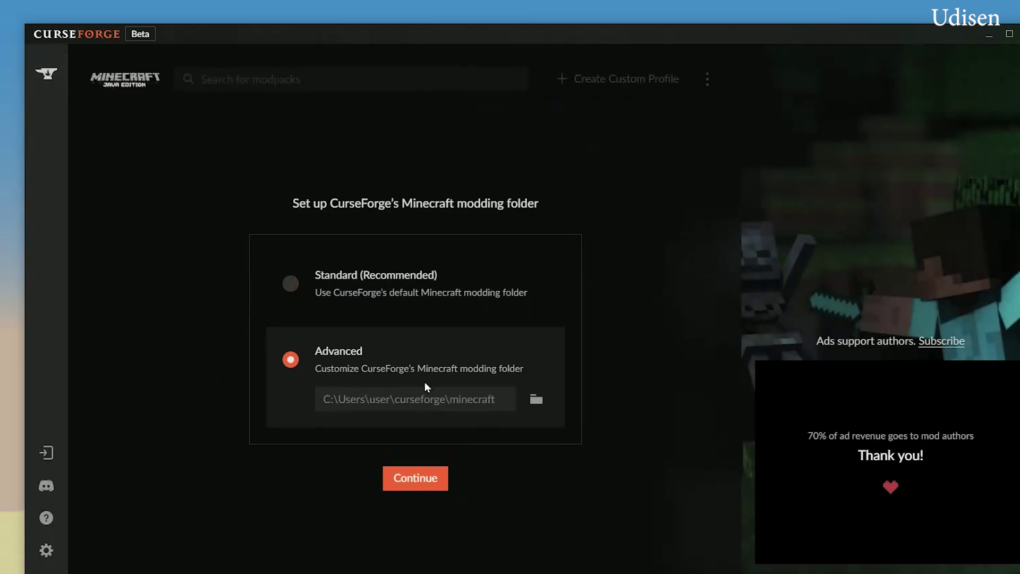
click(534, 399)
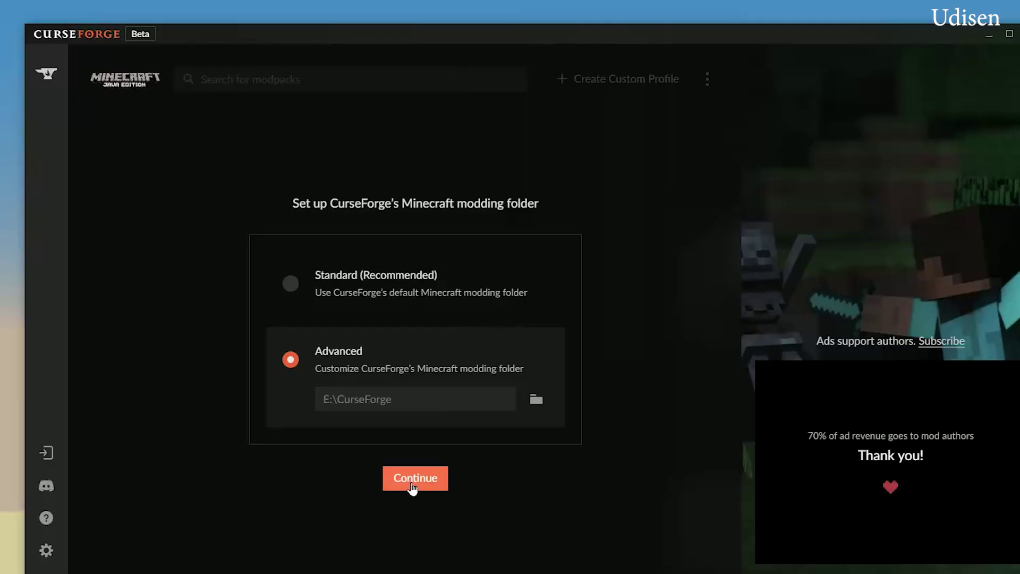
click(412, 483)
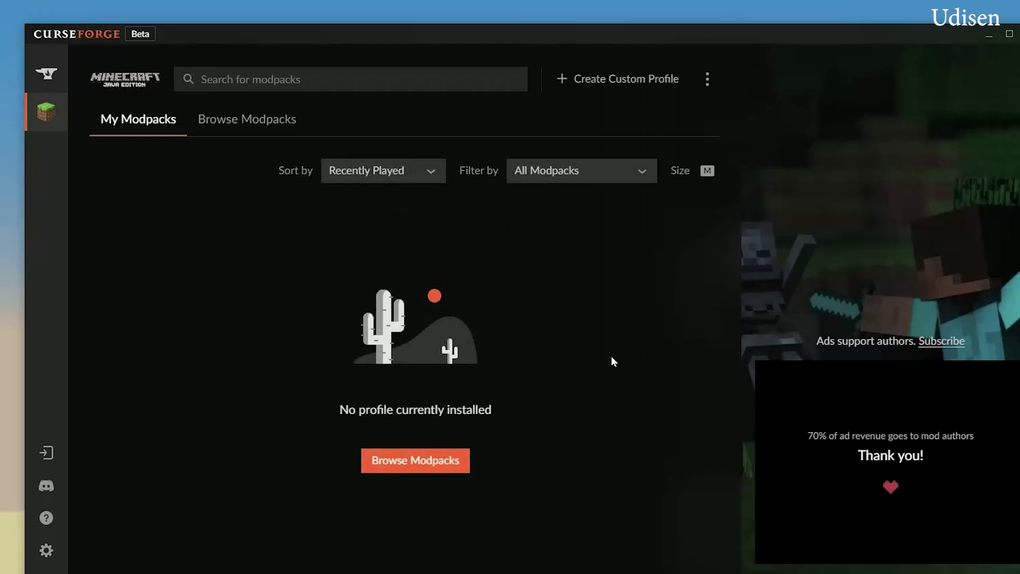
- Search Minecraft's browsable modpacks for 'ATM'
click(49, 76)
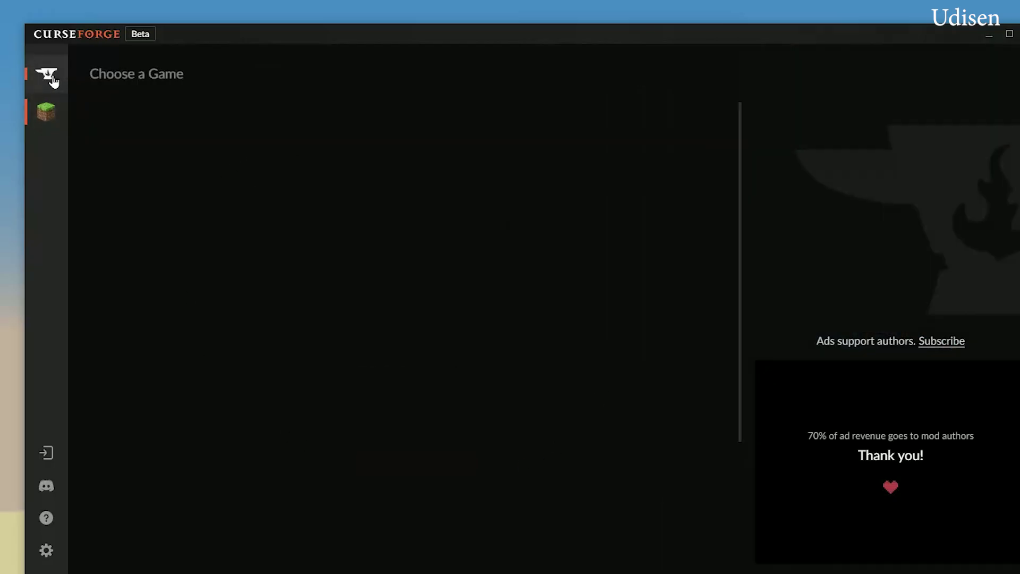
click(161, 160)
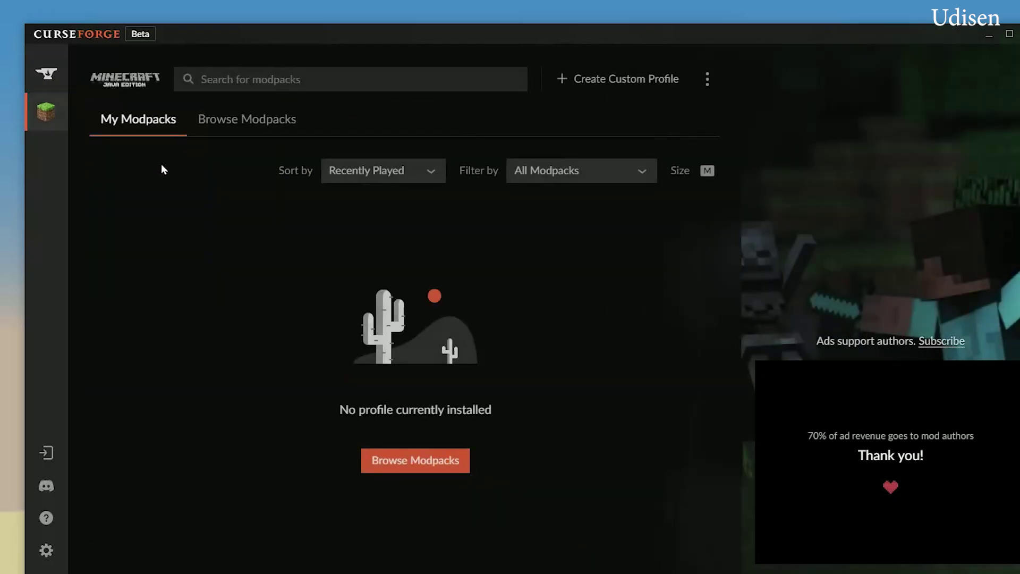
click(216, 124)
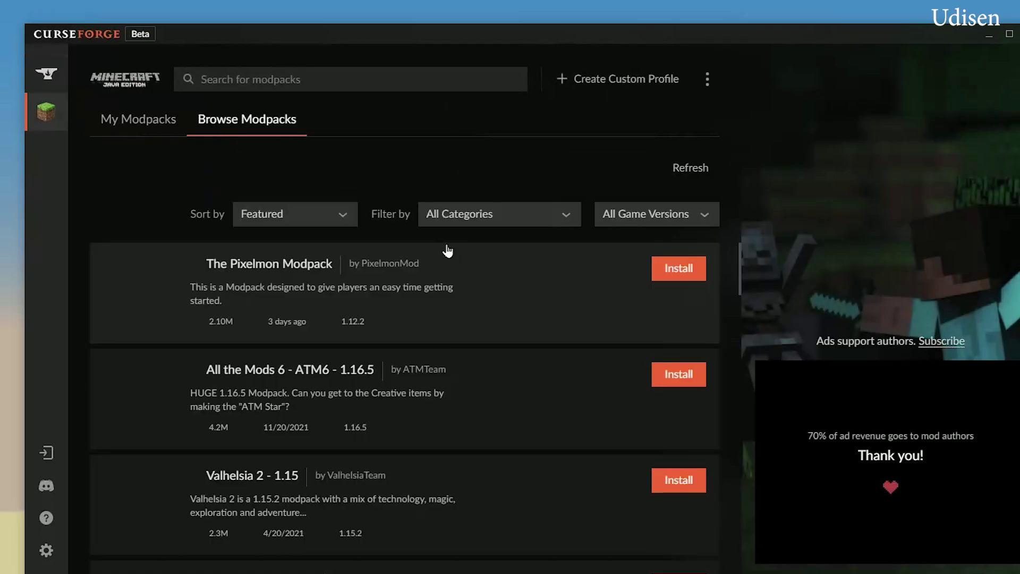
click(299, 81)
text(ATM)
key(BackSpace)
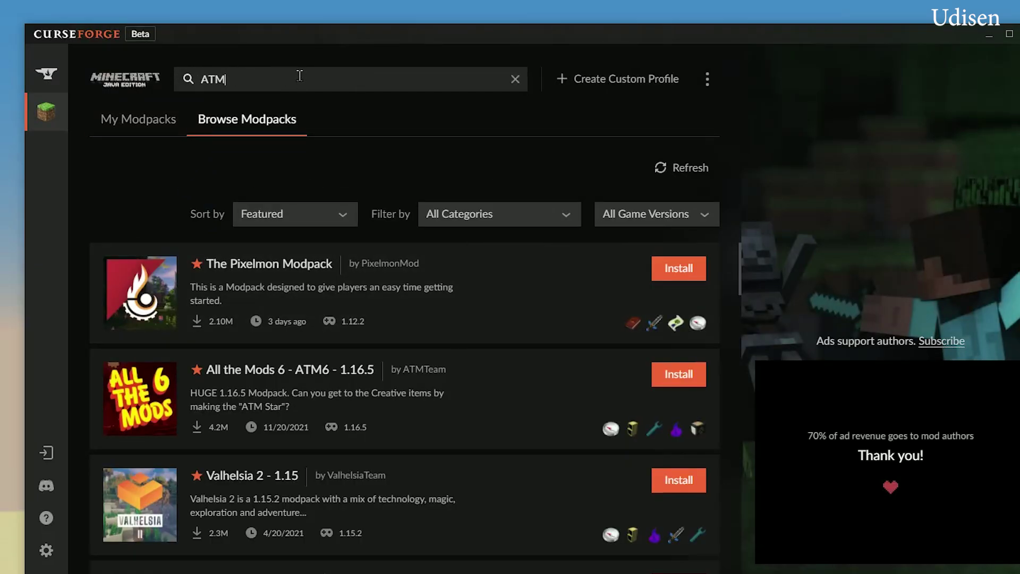
key(Return)
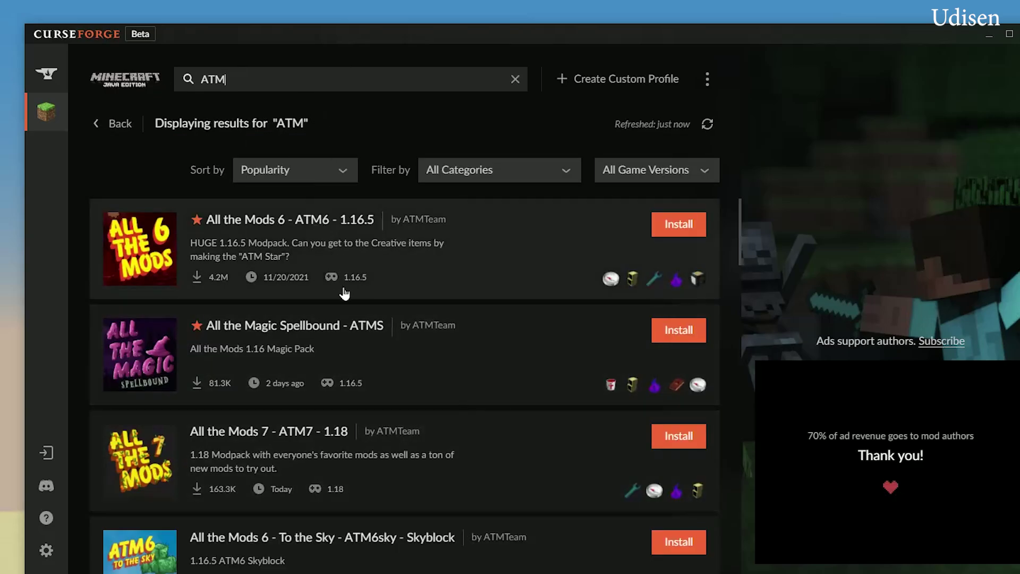
scroll(344, 287, down, 8)
scroll(346, 282, up, 8)
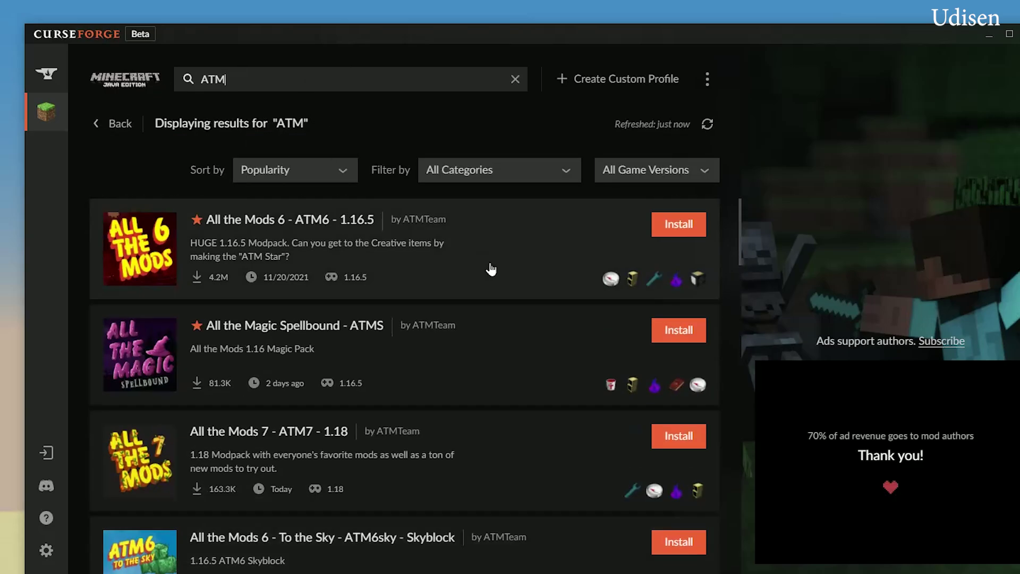
- Filter results to Minecraft 1.18, install All the Mods 7, and return to Choose a Game
click(662, 167)
click(644, 226)
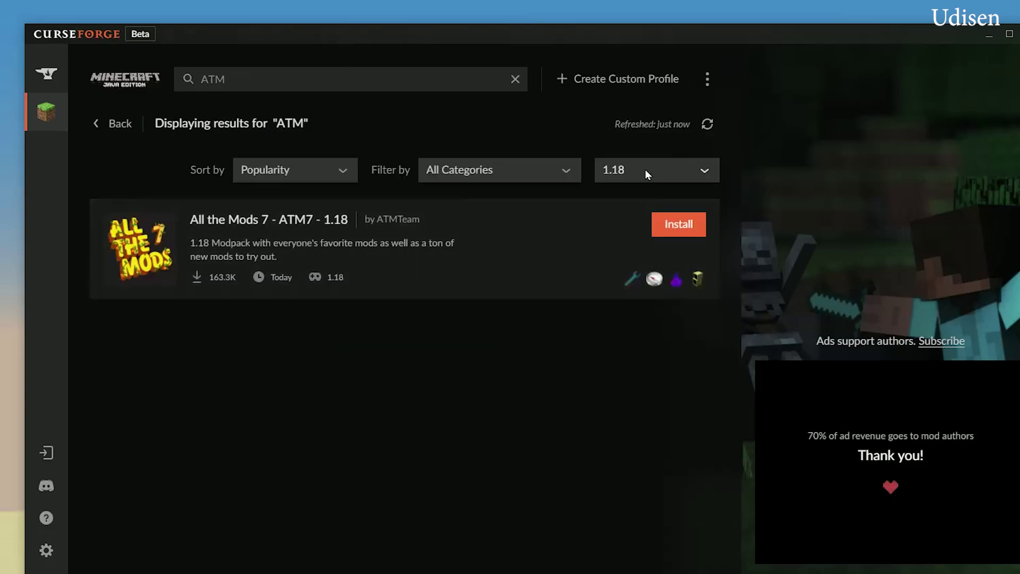
click(645, 169)
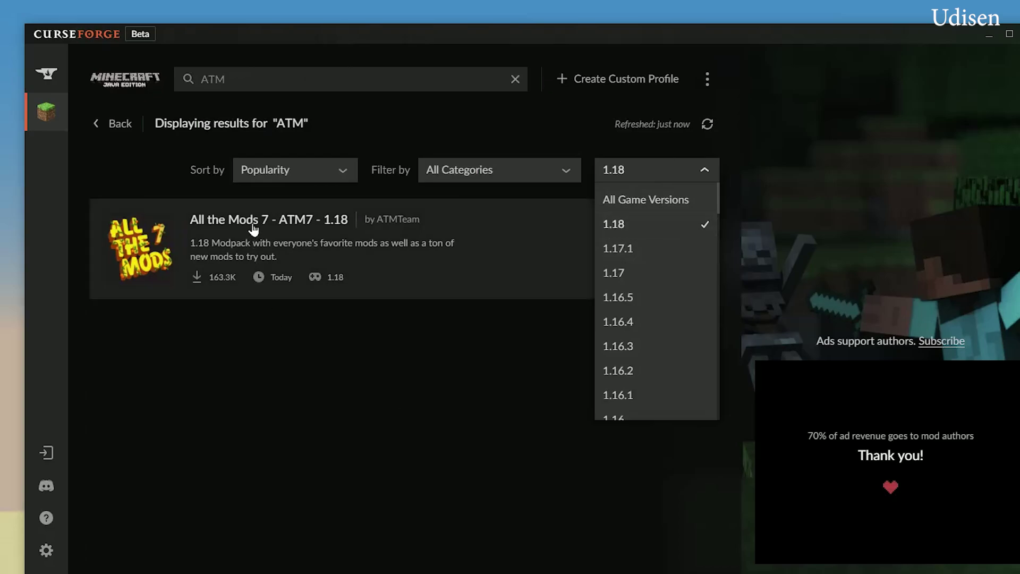
click(657, 170)
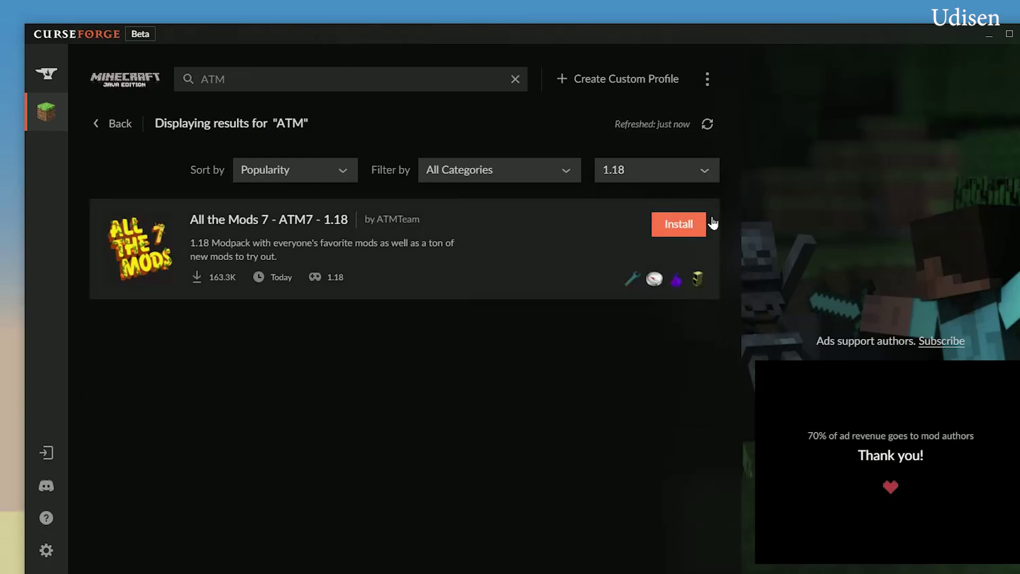
click(665, 225)
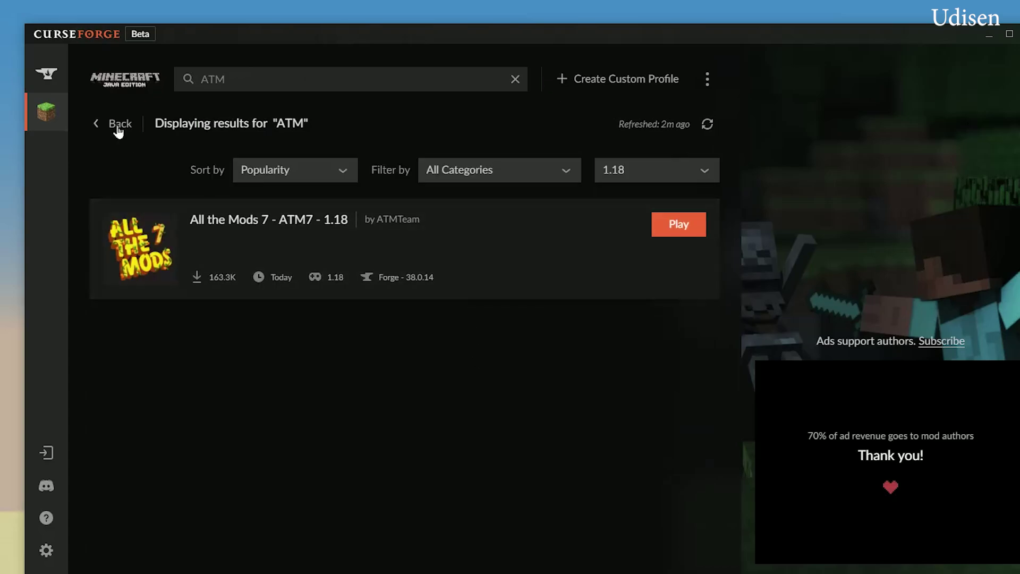
click(46, 75)
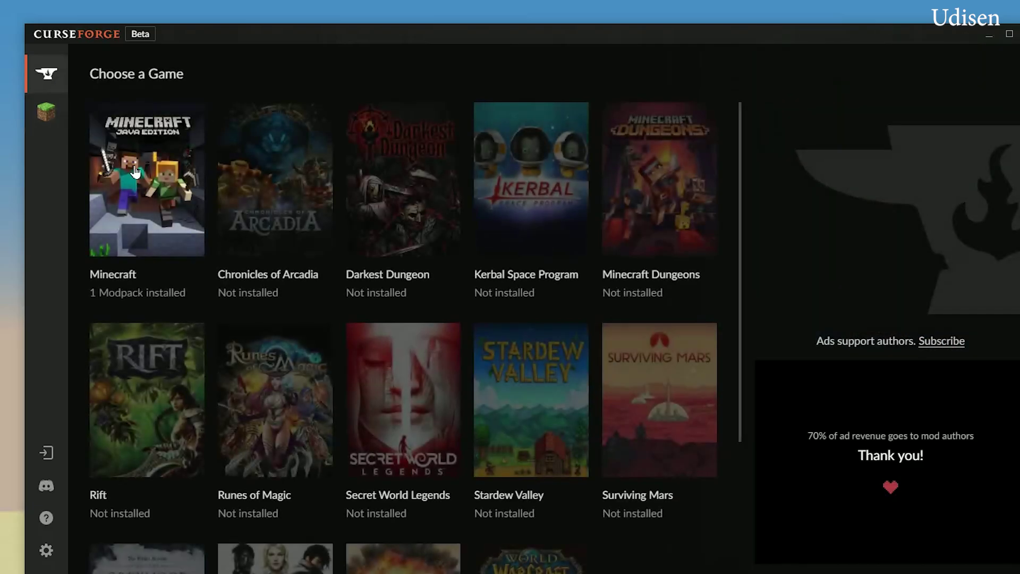
- Open the installed All the Mods 7 modpack and its profile actions menu
click(153, 151)
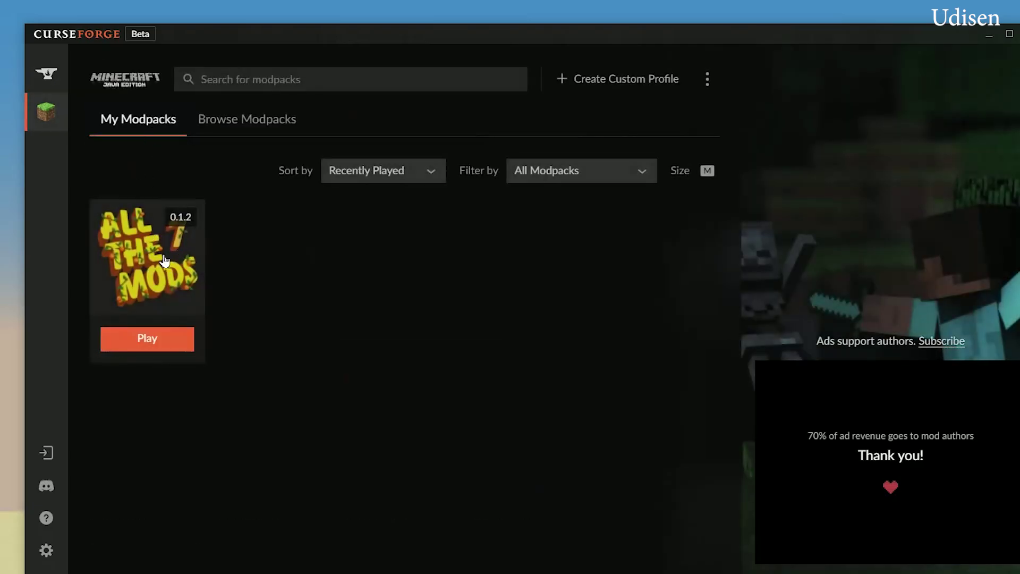
click(174, 268)
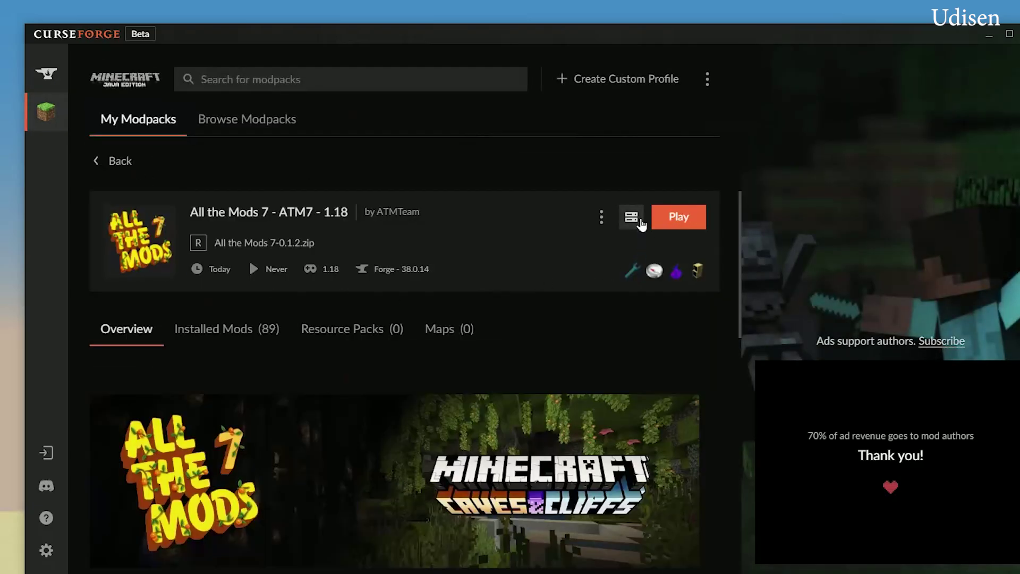
click(602, 216)
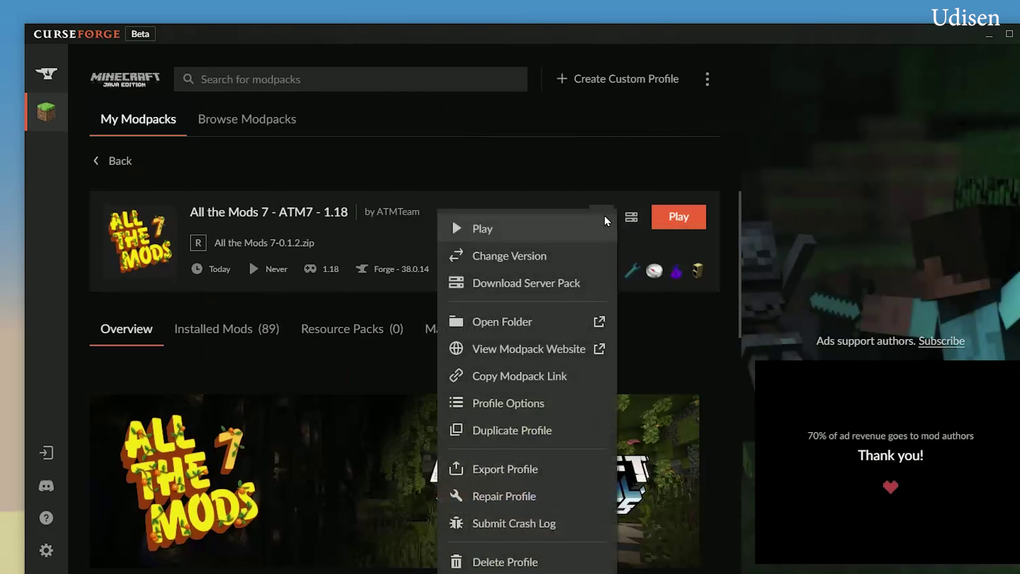
- Allocate 6048MB of memory to the All the Mods 7 profile instead of system settings
click(548, 410)
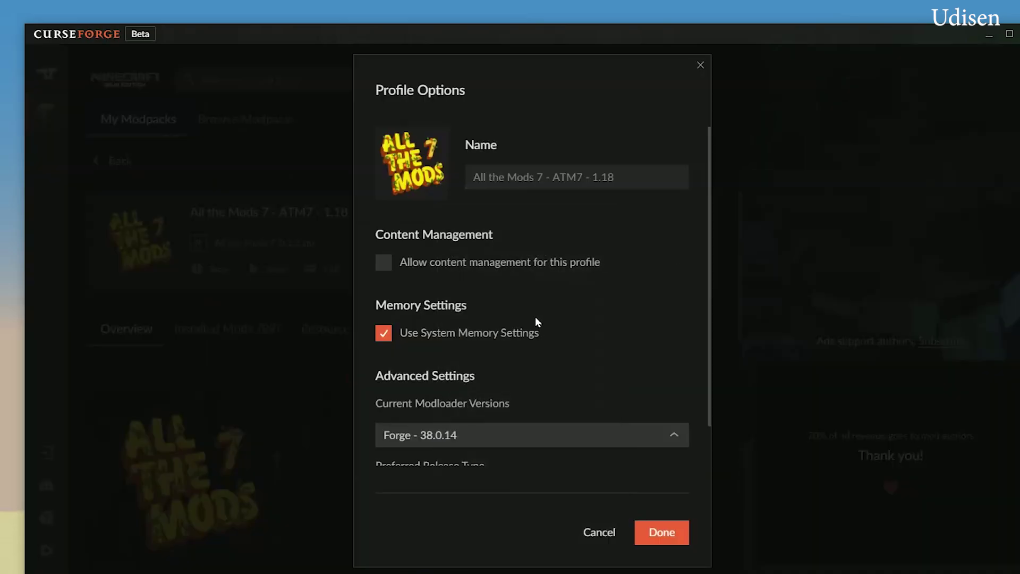
scroll(547, 340, down, 1)
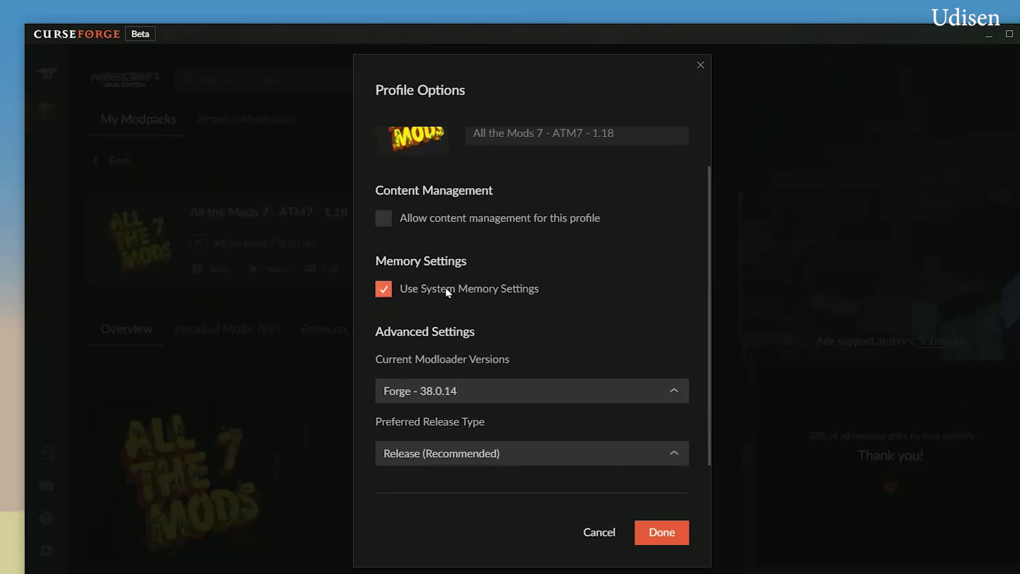
click(380, 290)
drag(378, 327, 457, 352)
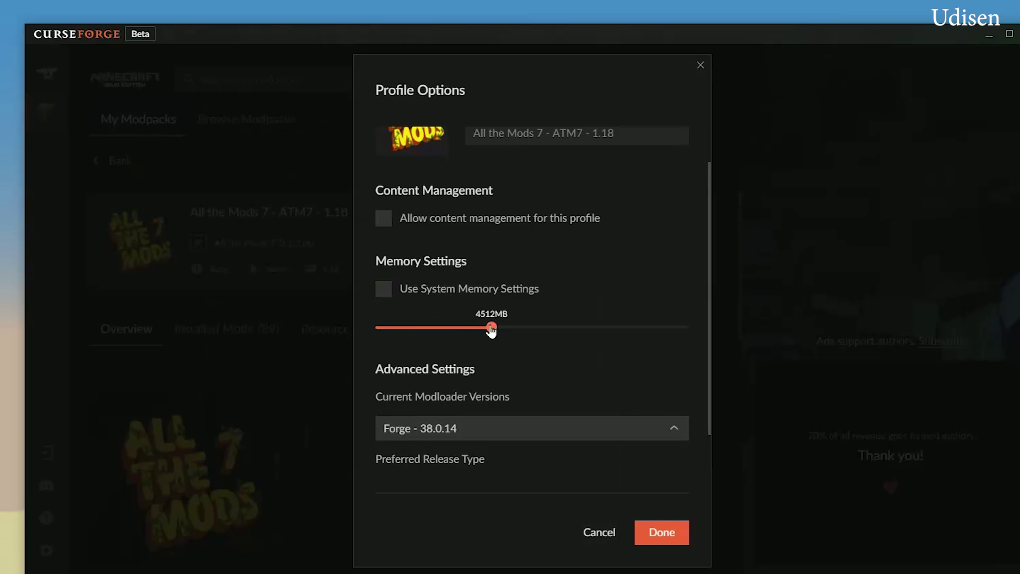
drag(492, 330, 531, 333)
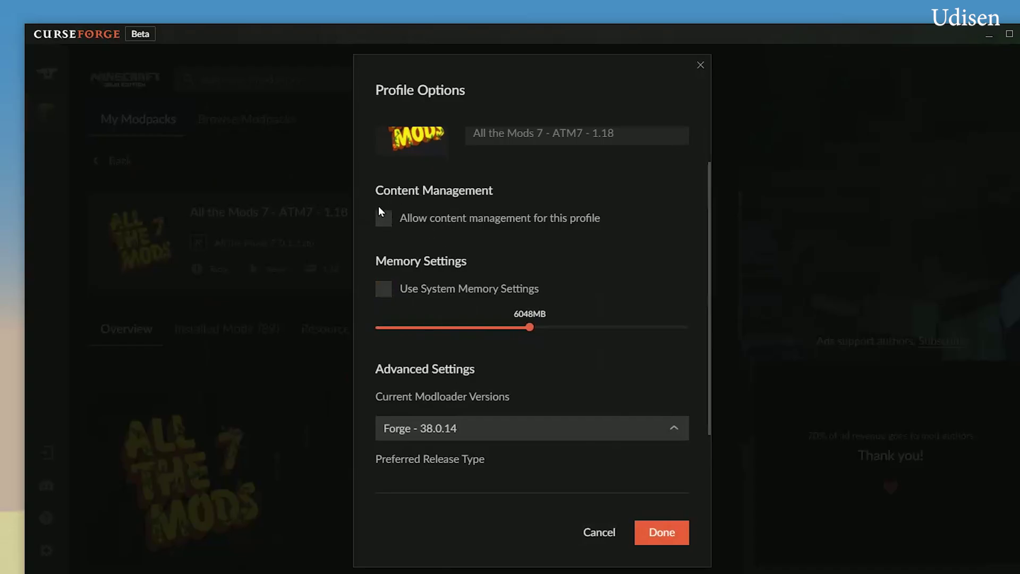
click(670, 533)
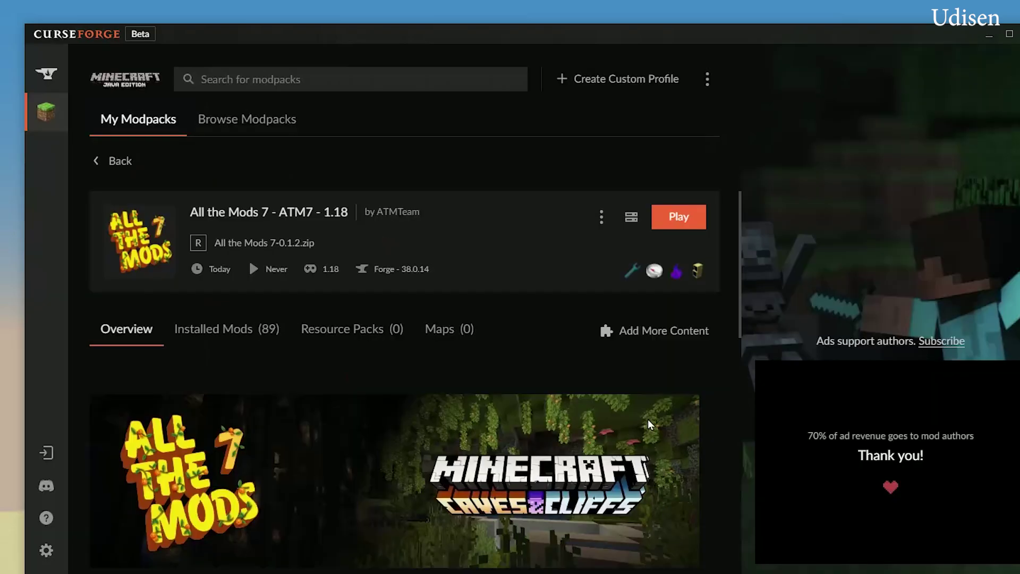
- Play All the Mods 7 and dismiss the 'Minecraft is already running' warning
click(683, 220)
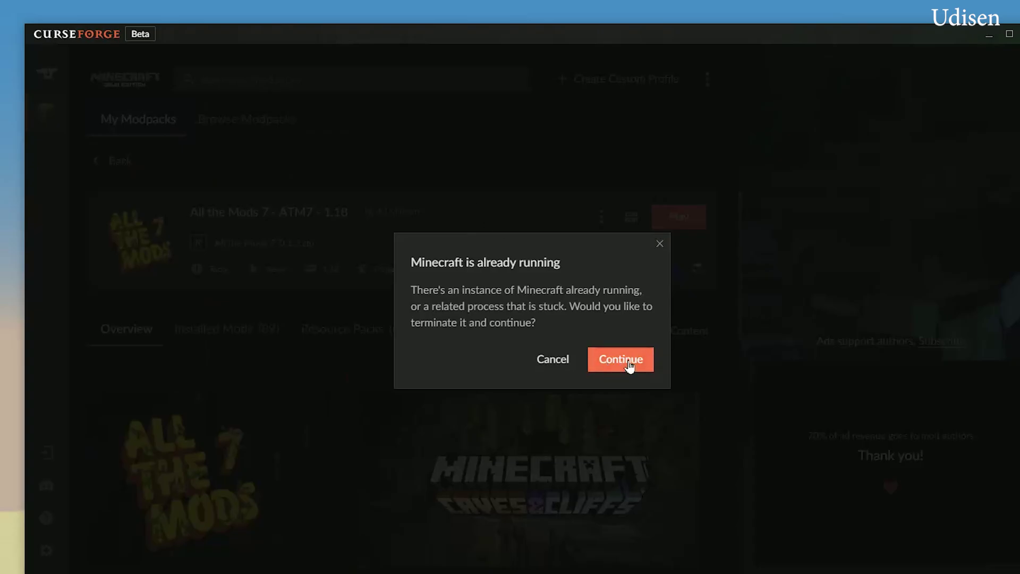
click(659, 245)
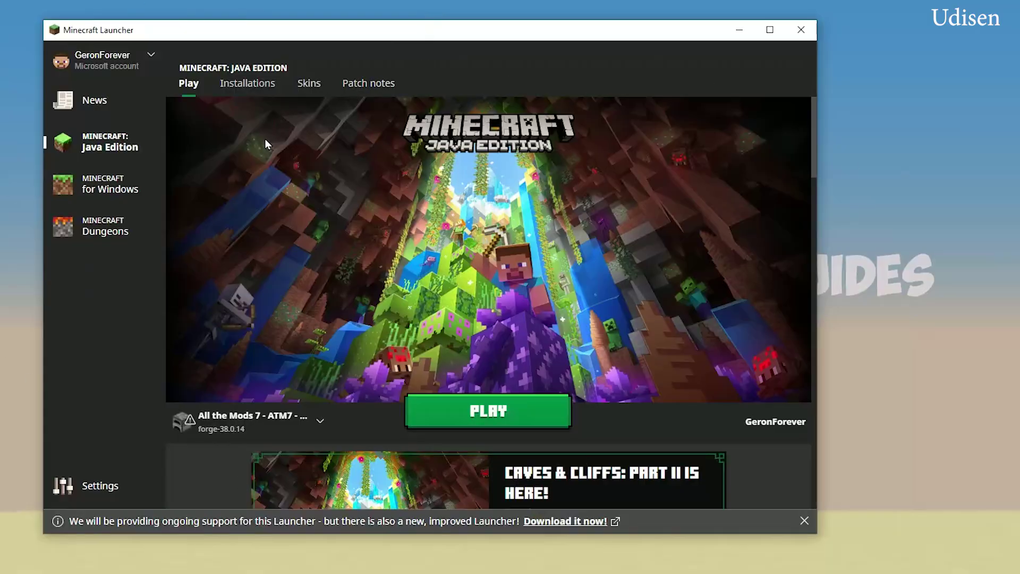
- Launch the ATM7 installation from Installations, acknowledging the modified-installation risks
click(240, 84)
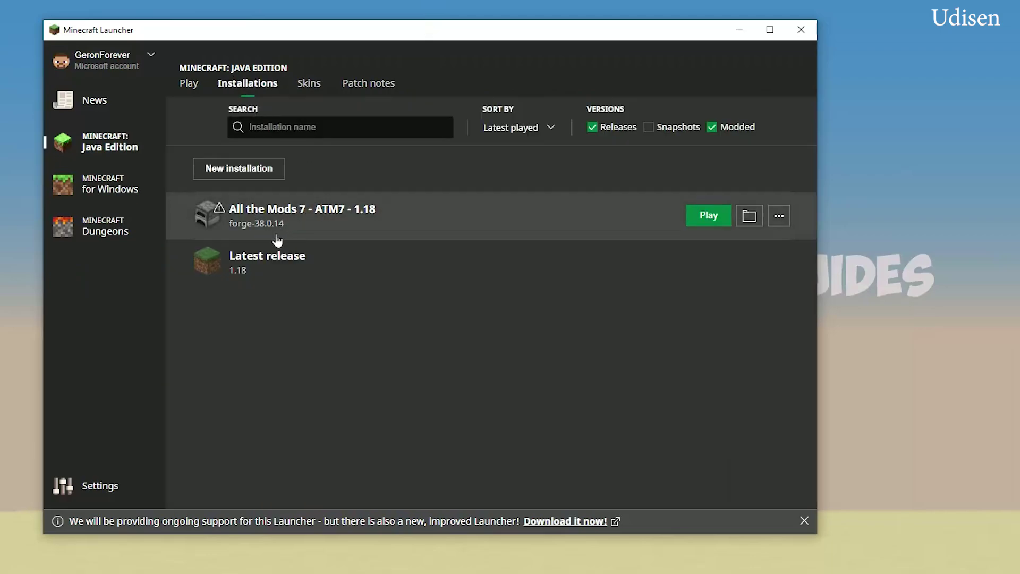
click(690, 216)
click(314, 313)
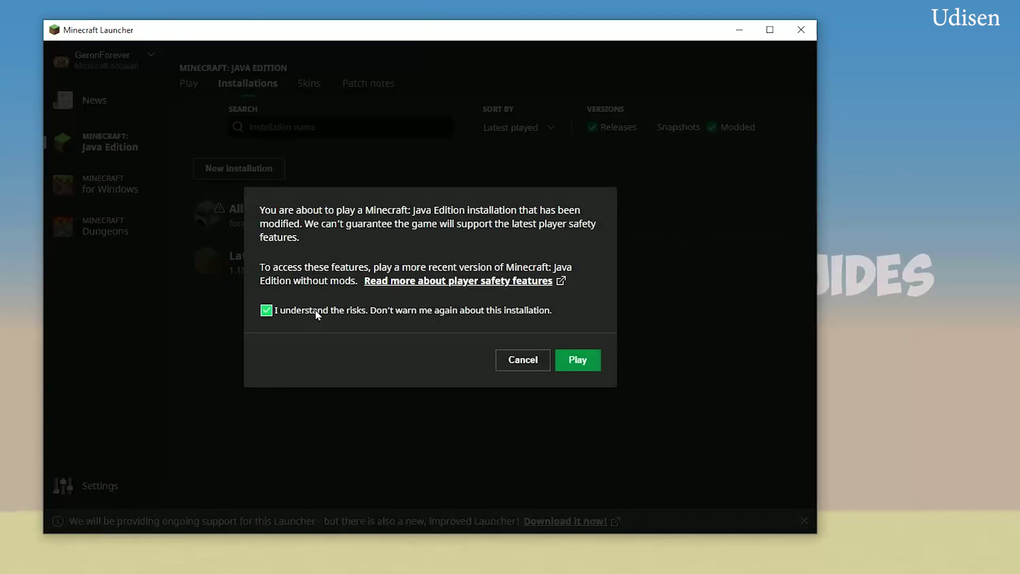
click(568, 358)
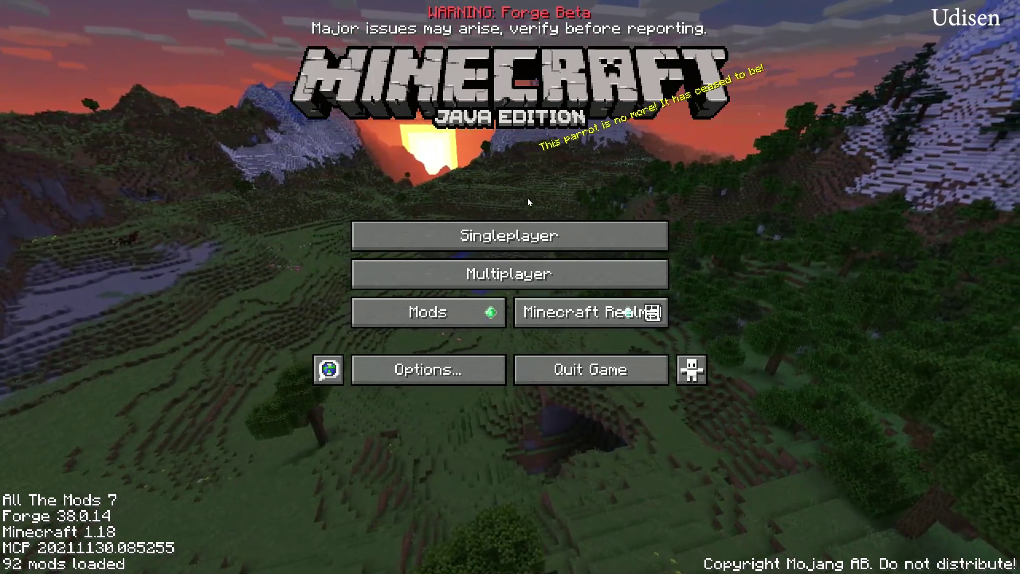
- Start a new singleplayer world on Easy difficulty in Creative mode
click(528, 239)
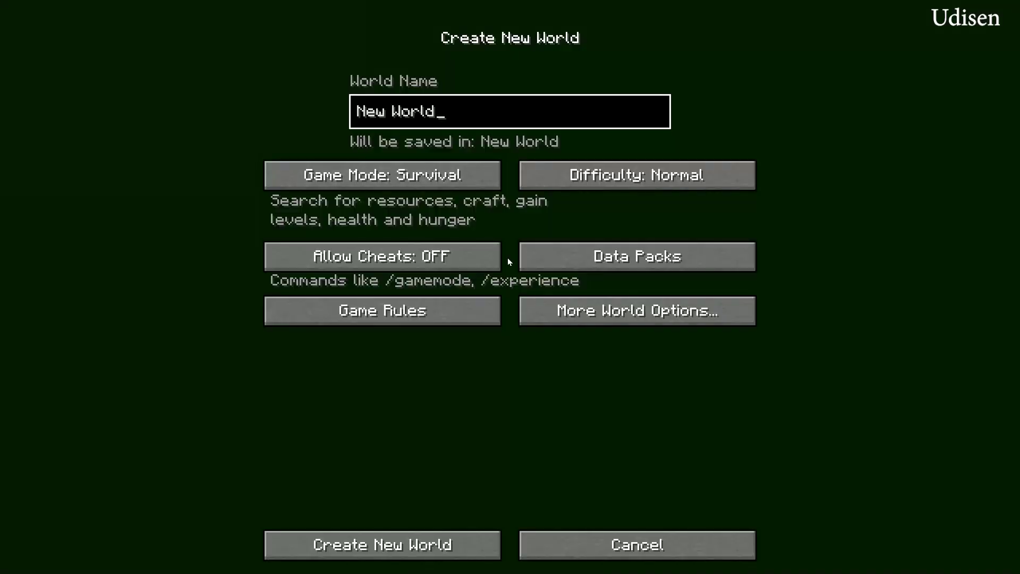
click(590, 180)
click(589, 179)
click(588, 177)
click(588, 177)
click(588, 177)
click(587, 177)
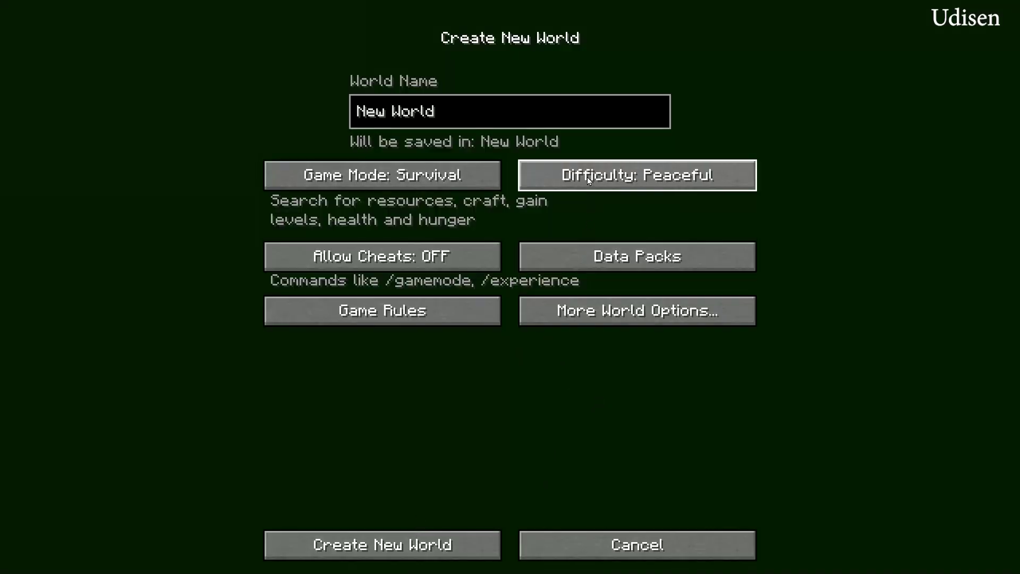
click(587, 177)
click(435, 177)
click(437, 176)
- In More World Options, keep World Type Default and turn Bonus Chest ON
click(624, 312)
click(620, 177)
click(621, 178)
click(621, 178)
click(621, 178)
click(622, 178)
click(622, 179)
click(622, 179)
click(622, 179)
click(622, 179)
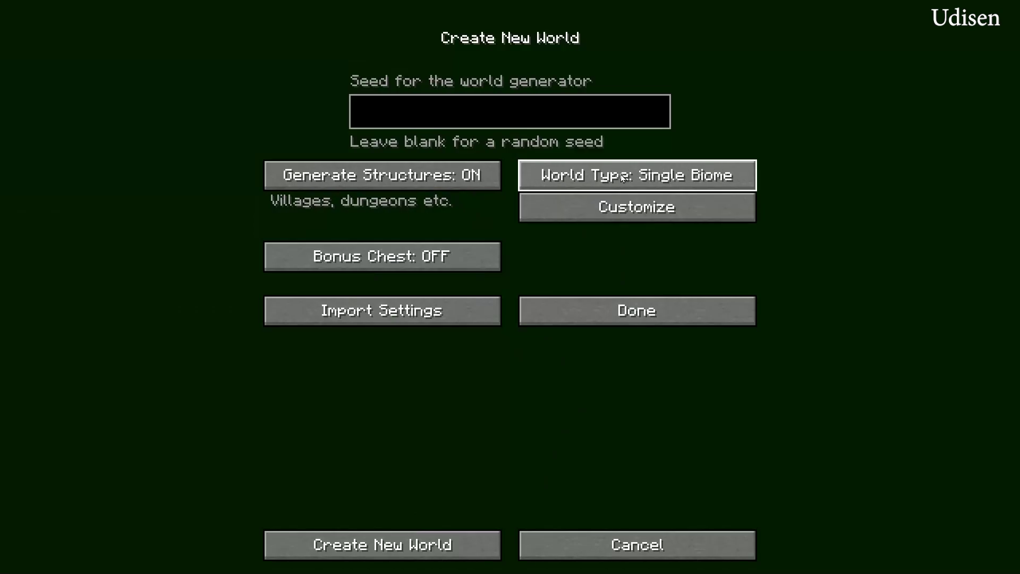
click(622, 178)
click(622, 178)
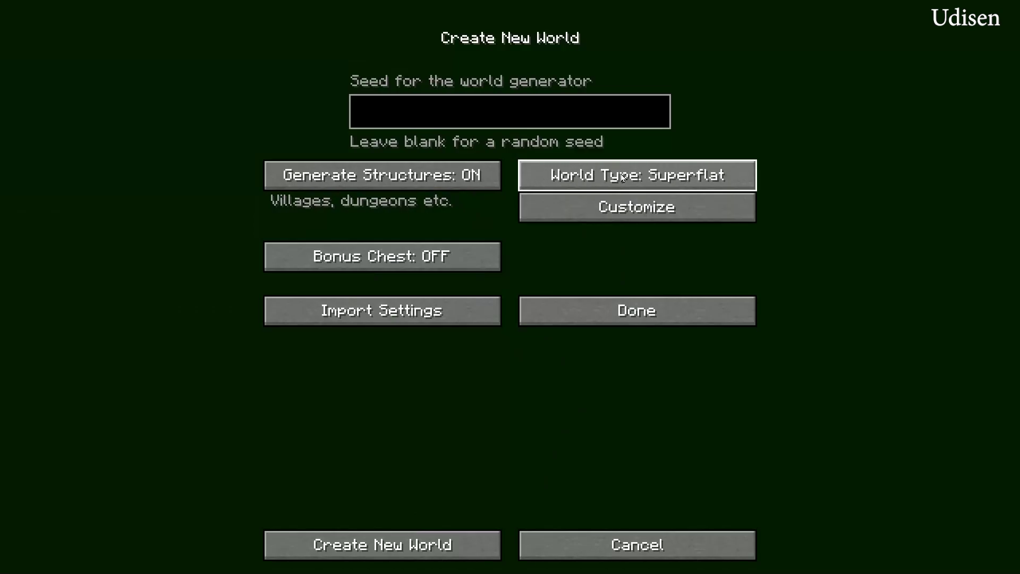
click(622, 178)
click(621, 177)
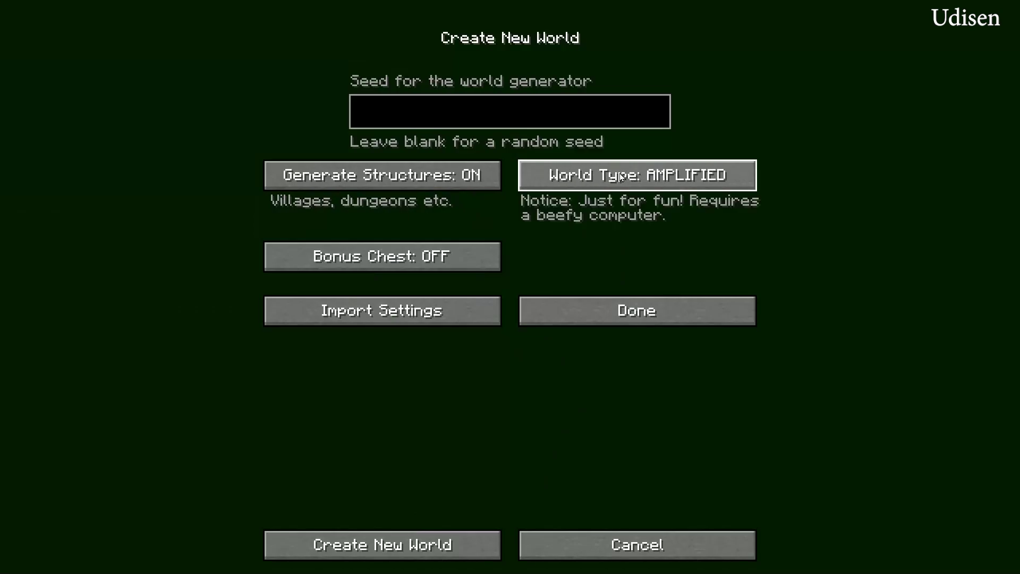
click(621, 178)
click(622, 178)
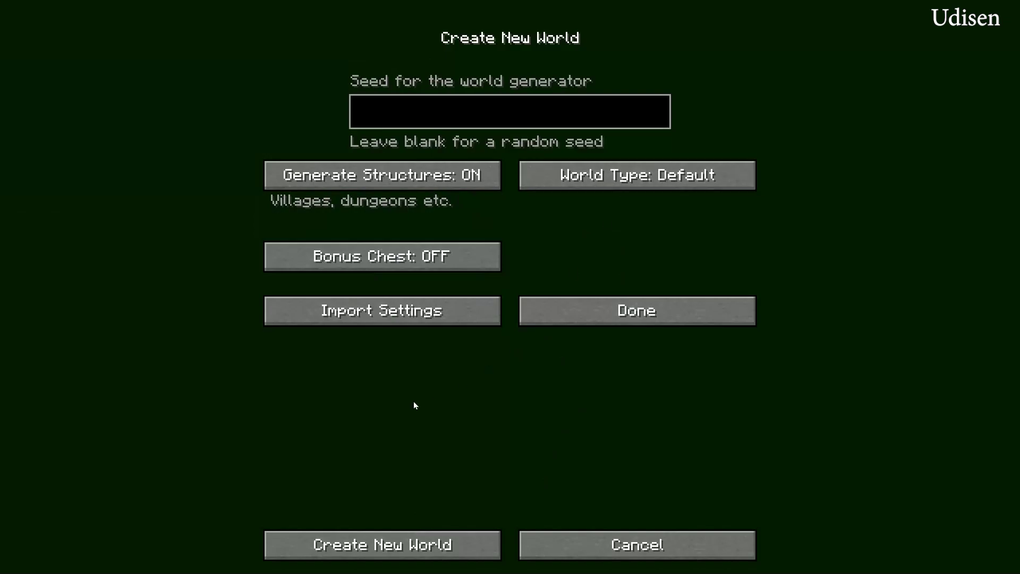
click(397, 259)
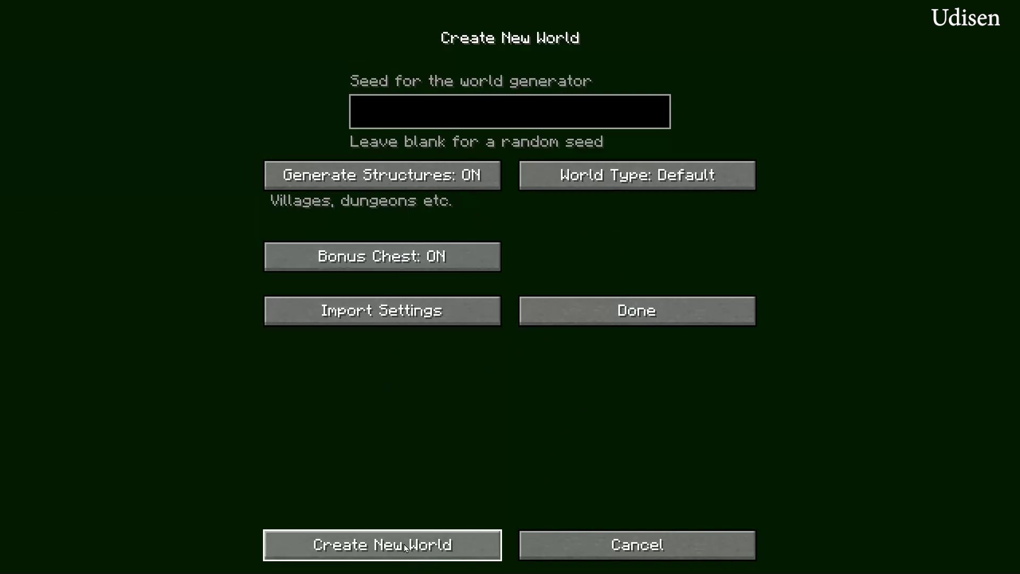